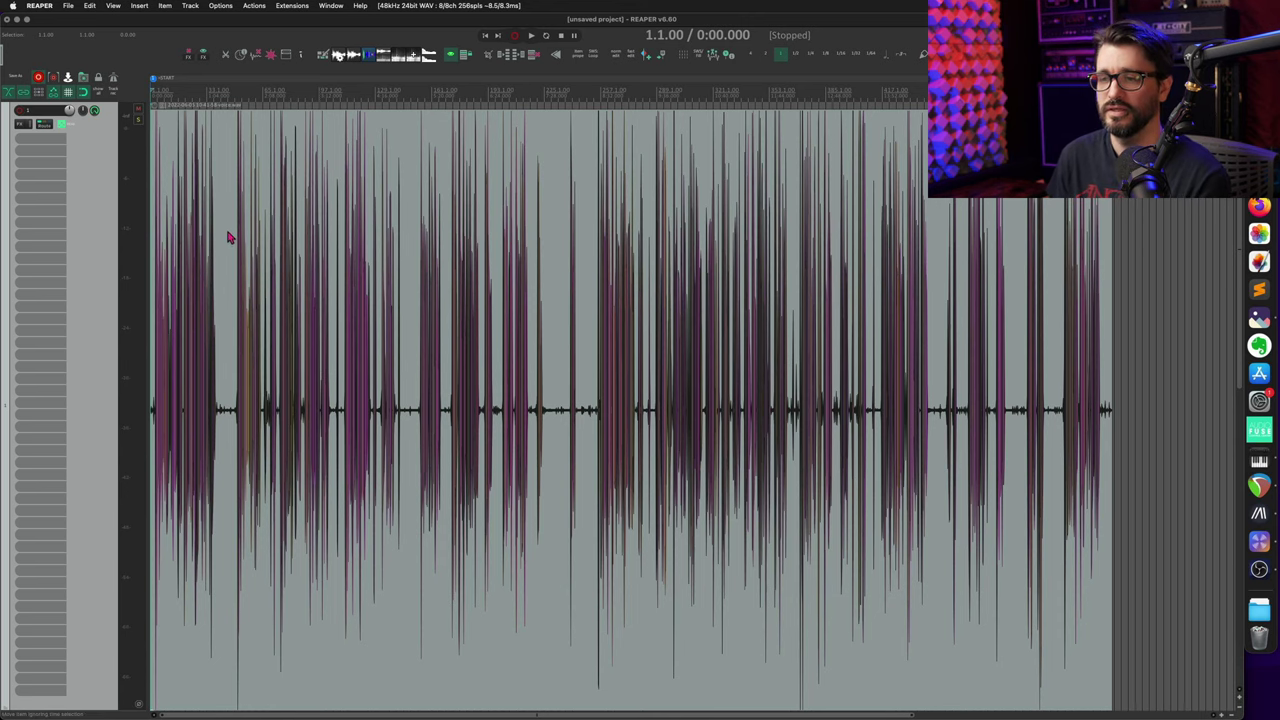
Examine the peaks of the unprocessed voice recording at close range and across a longer stretch
{"action": "scroll", "coordinate": [260, 215], "scroll_direction": "up", "scroll_amount": 5}
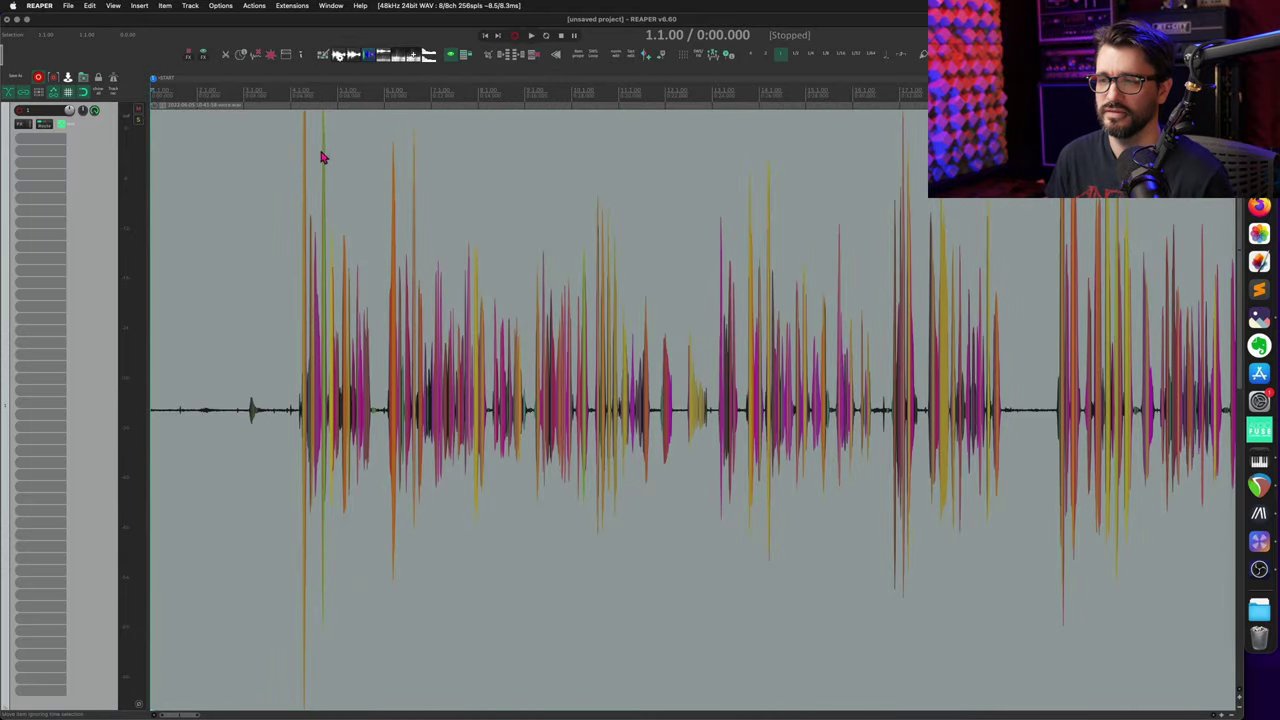
{"action": "left_click", "coordinate": [310, 176]}
{"action": "scroll", "coordinate": [305, 185], "scroll_direction": "up", "scroll_amount": 3}
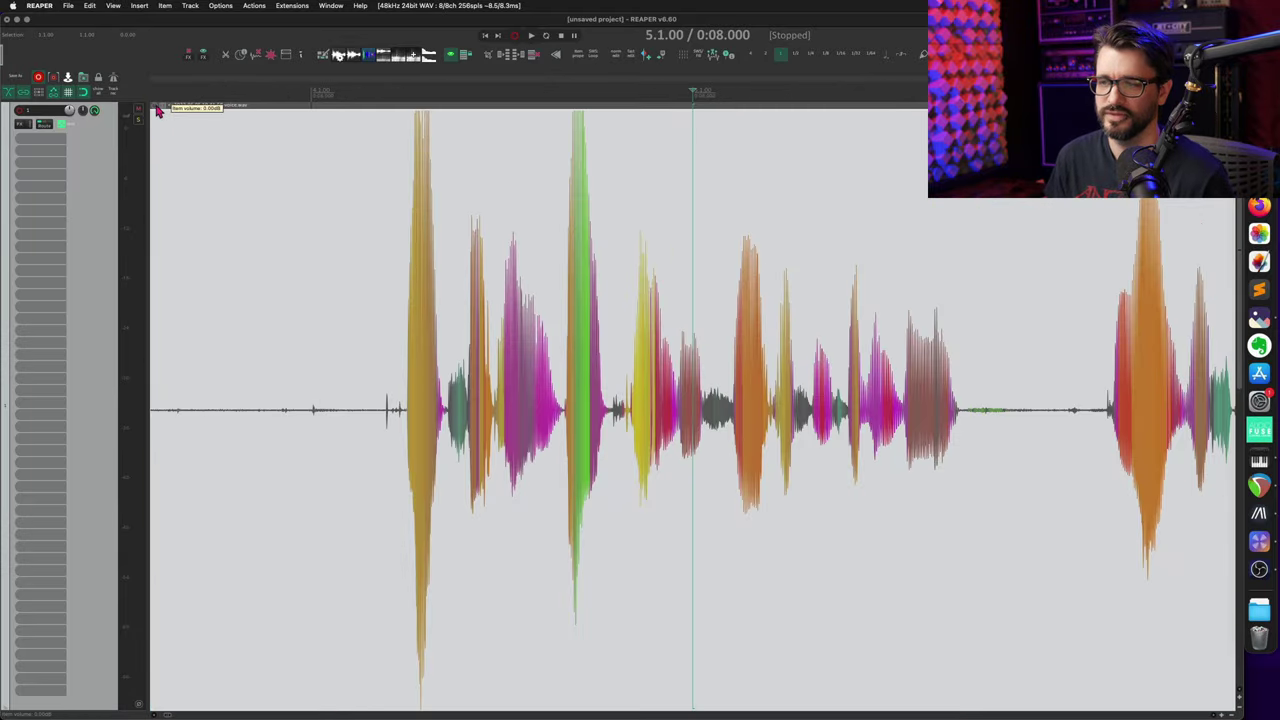
{"action": "scroll", "coordinate": [278, 236], "scroll_direction": "down", "scroll_amount": 5}
{"action": "scroll", "coordinate": [270, 233], "scroll_direction": "down", "scroll_amount": 2}
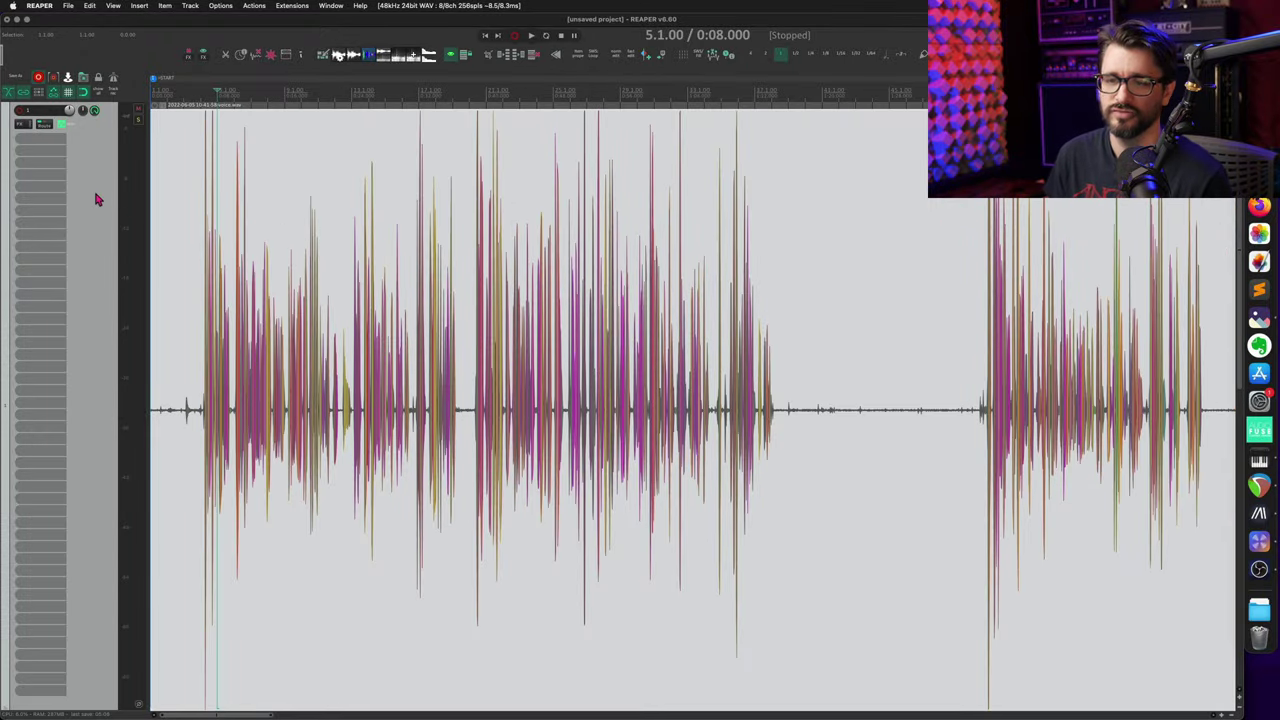
Bring up the processed voice recording's track and examine its peaks closely and across successive passages
{"action": "left_click", "coordinate": [98, 205]}
{"action": "left_click", "coordinate": [209, 263]}
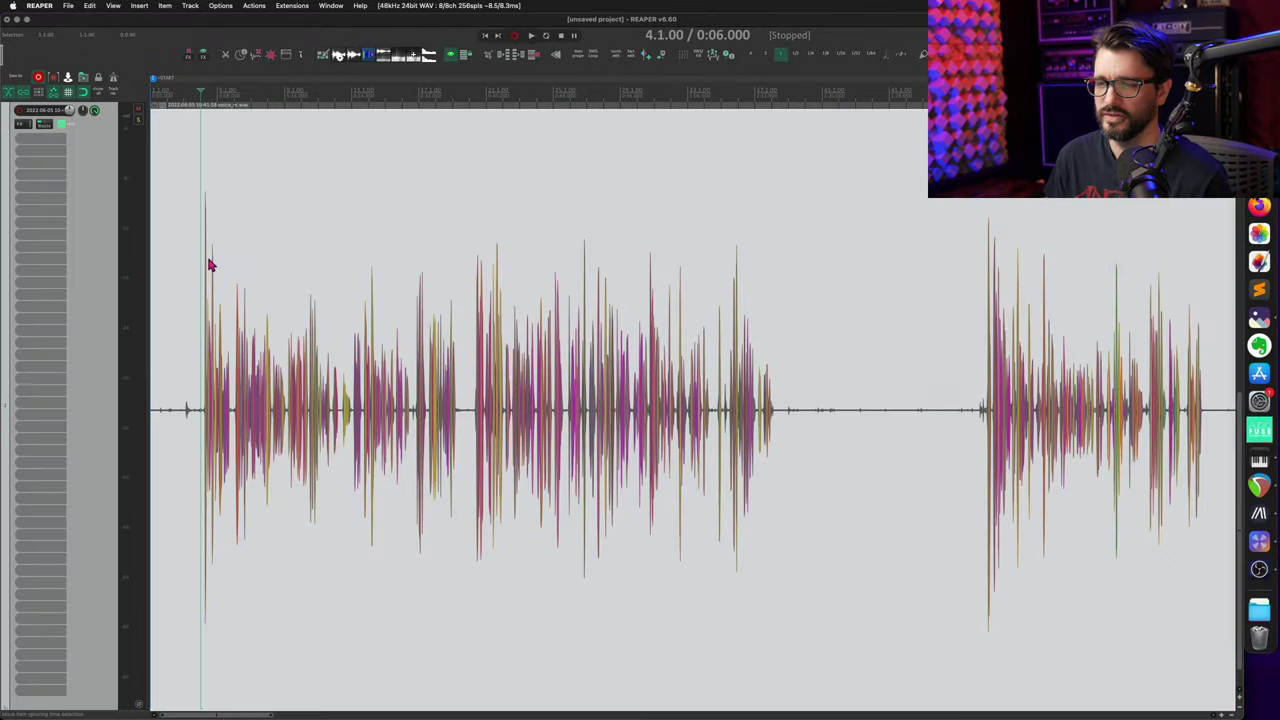
{"action": "scroll", "coordinate": [225, 275], "scroll_direction": "up", "scroll_amount": 5}
{"action": "scroll", "coordinate": [226, 275], "scroll_direction": "up", "scroll_amount": 4}
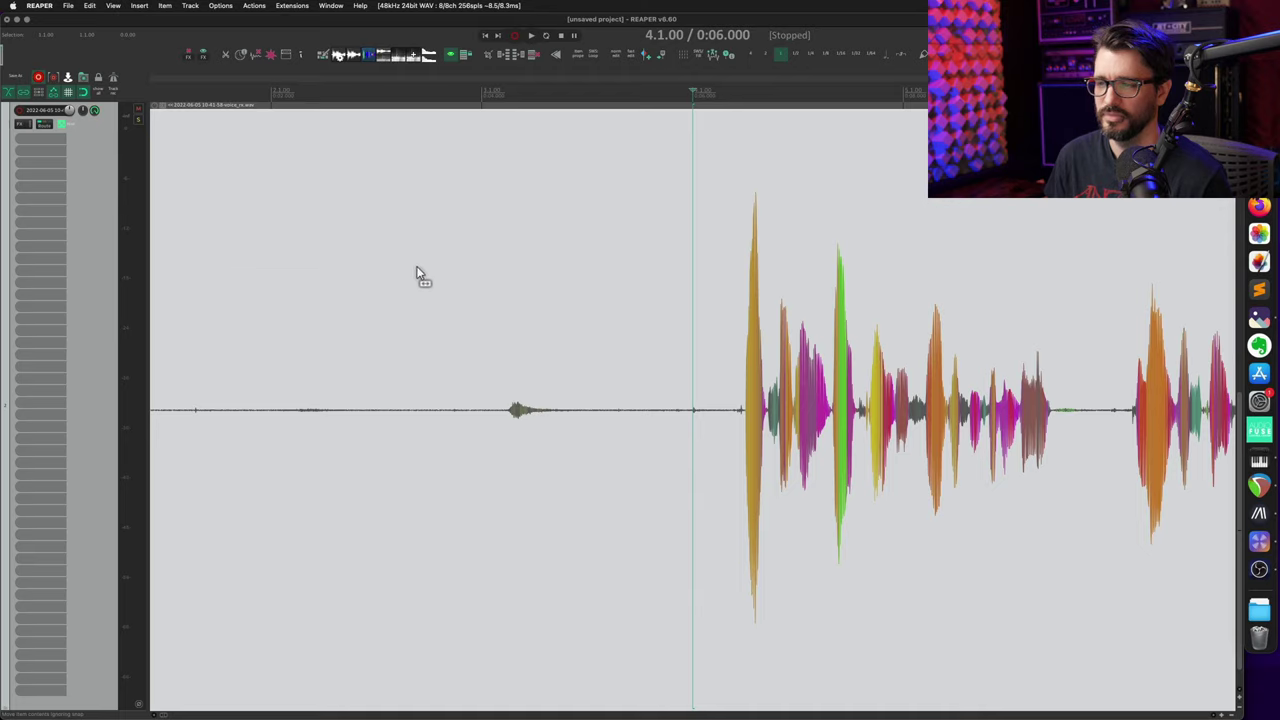
{"action": "scroll", "coordinate": [430, 275], "scroll_direction": "right", "scroll_amount": 5}
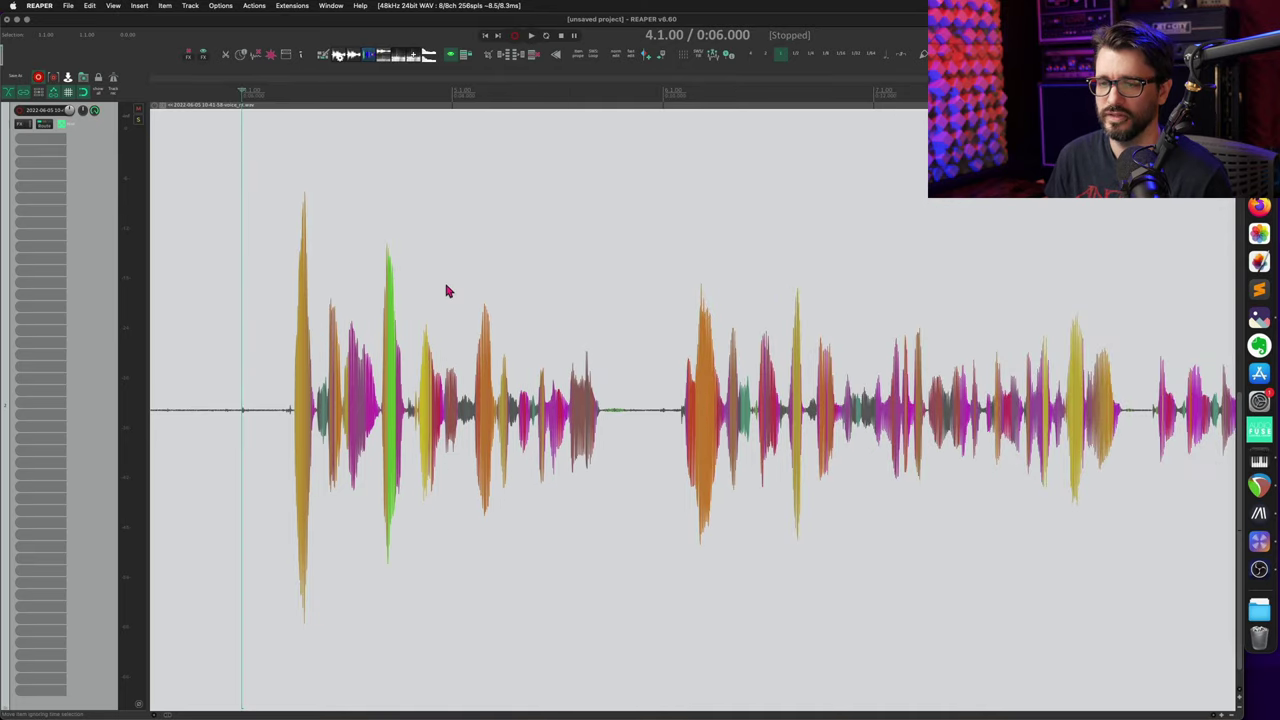
{"action": "scroll", "coordinate": [410, 302], "scroll_direction": "left", "scroll_amount": 5}
{"action": "scroll", "coordinate": [406, 302], "scroll_direction": "down", "scroll_amount": 4}
{"action": "scroll", "coordinate": [406, 302], "scroll_direction": "right", "scroll_amount": 5}
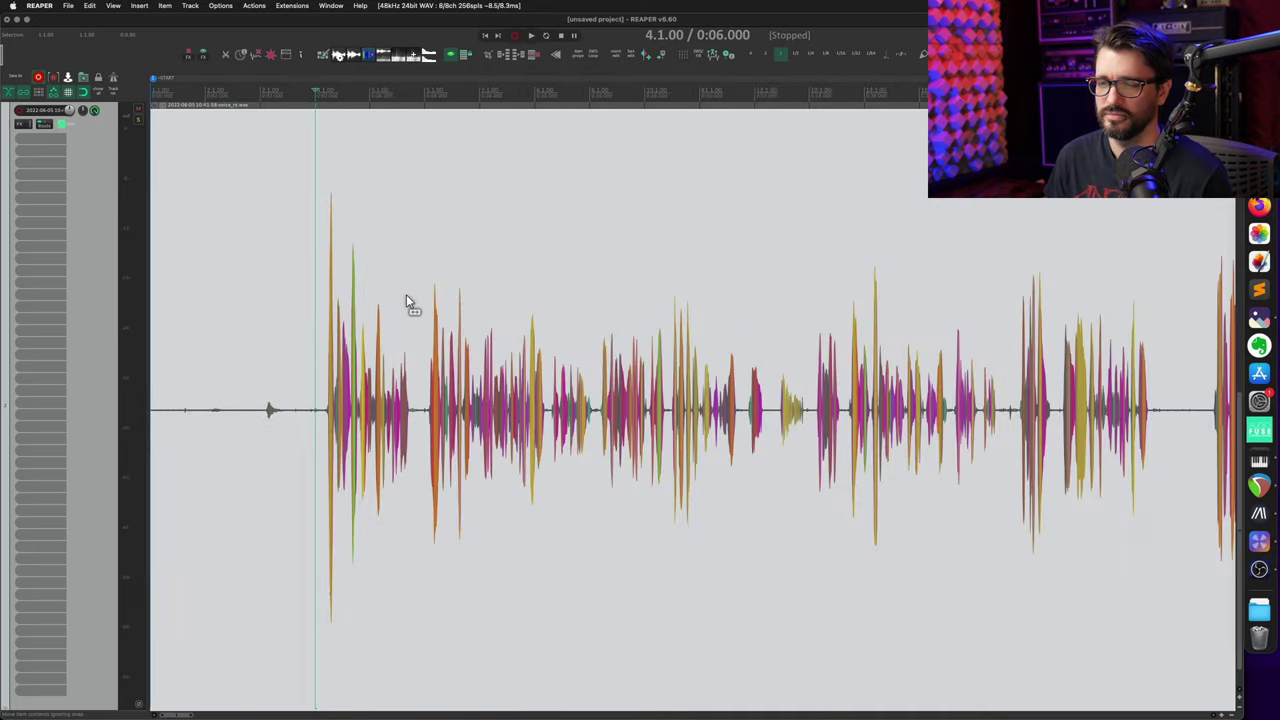
{"action": "scroll", "coordinate": [406, 296], "scroll_direction": "down", "scroll_amount": 2}
{"action": "scroll", "coordinate": [406, 296], "scroll_direction": "right", "scroll_amount": 3}
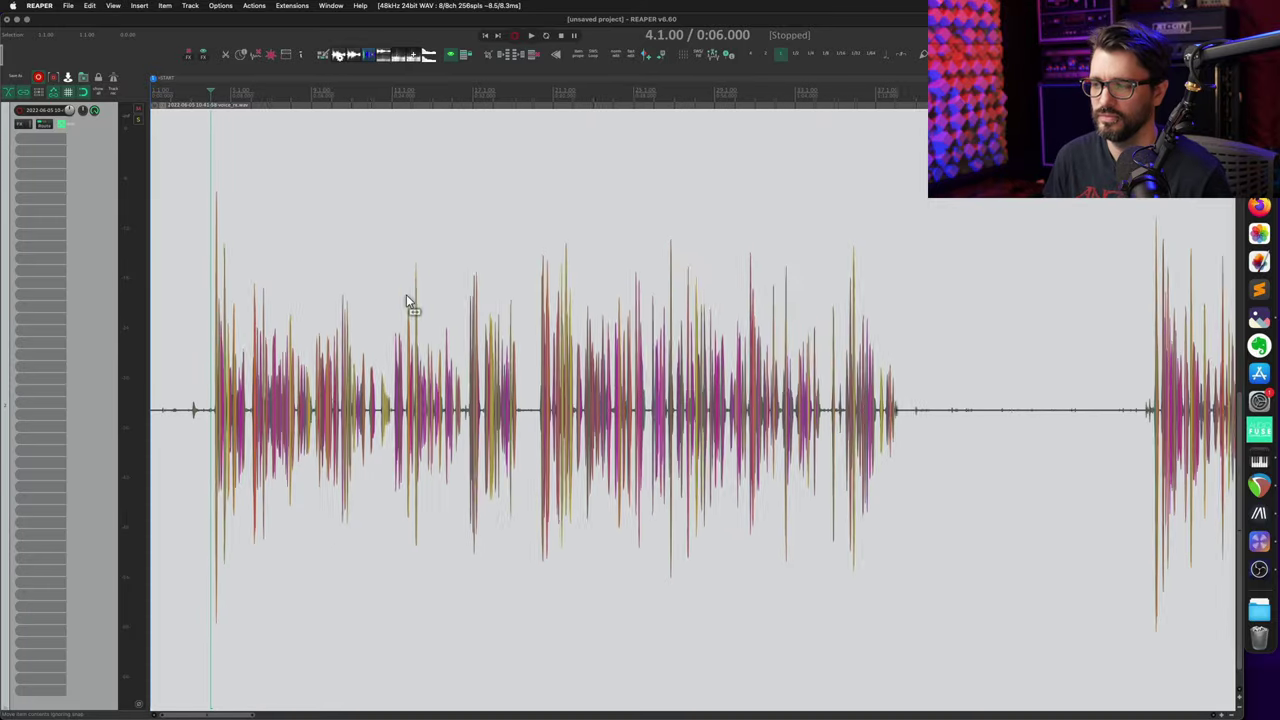
{"action": "scroll", "coordinate": [406, 300], "scroll_direction": "down", "scroll_amount": 1}
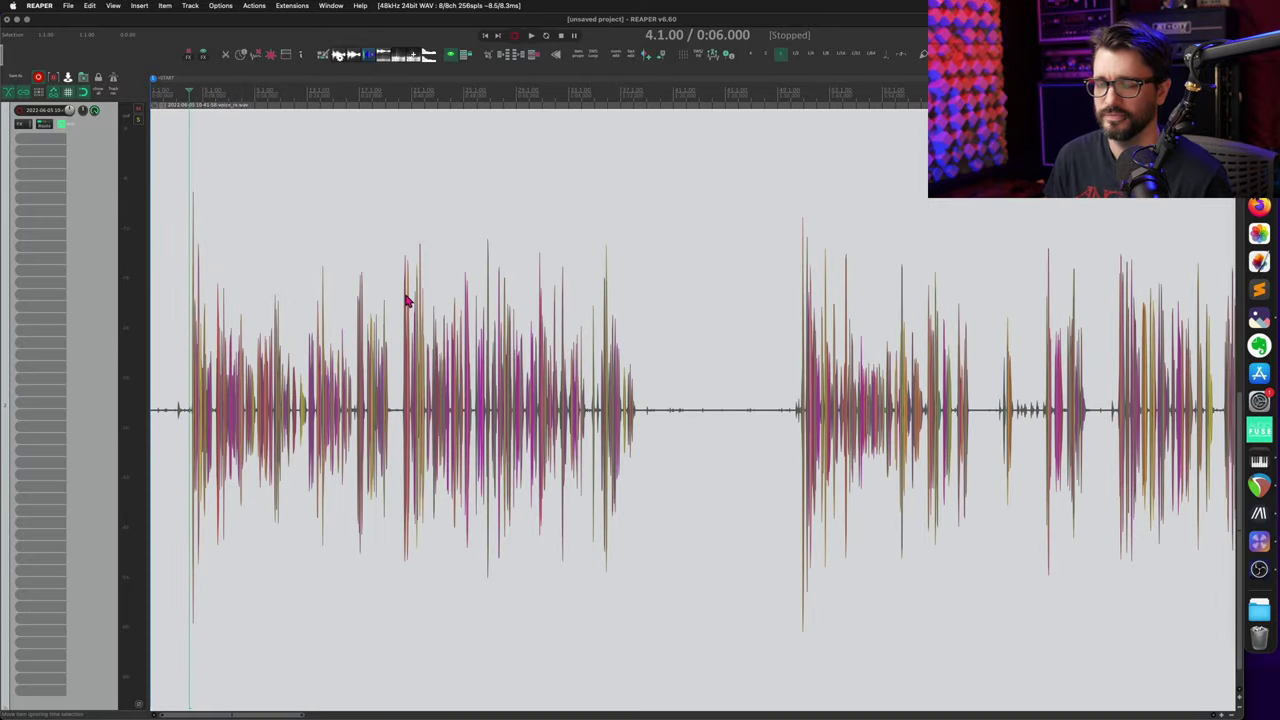
{"action": "scroll", "coordinate": [406, 300], "scroll_direction": "down", "scroll_amount": 2}
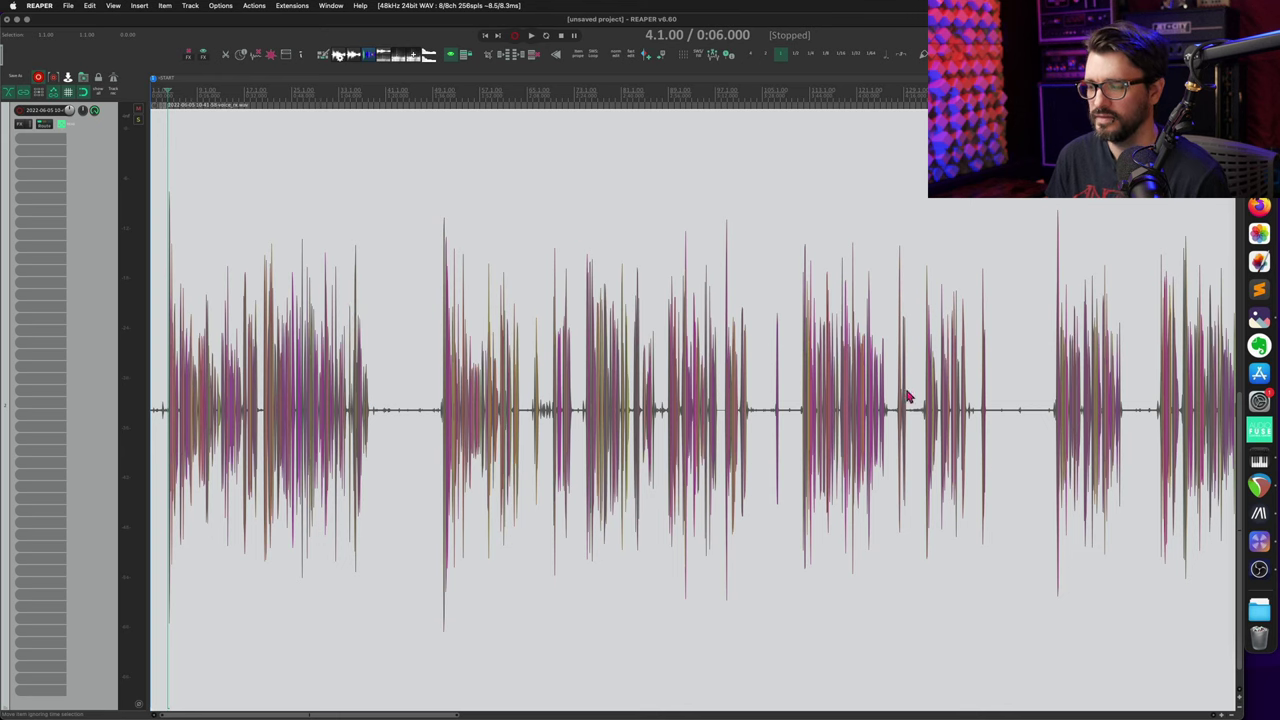
Switch to iZotope RX 9 and play the voice recording from 00:01:38.344, just before the loud speech passage
{"action": "left_click", "coordinate": [1260, 542]}
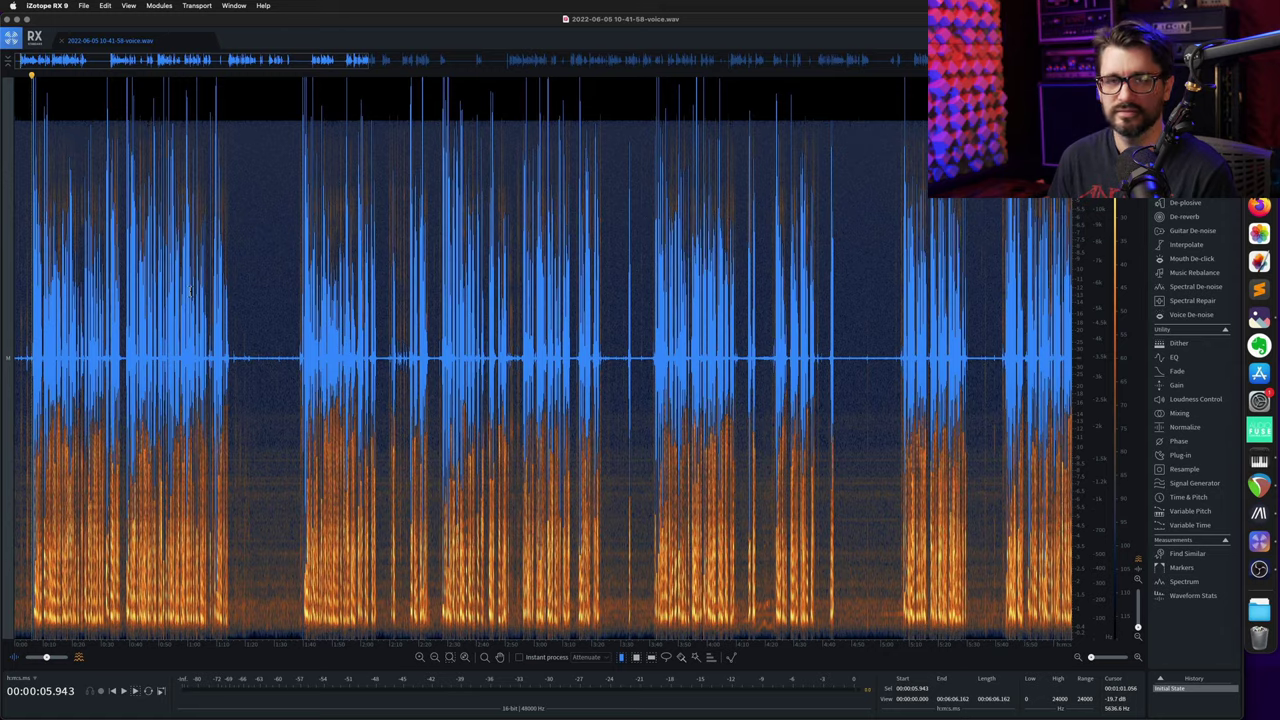
{"action": "scroll", "coordinate": [190, 290], "scroll_direction": "down", "scroll_amount": 3}
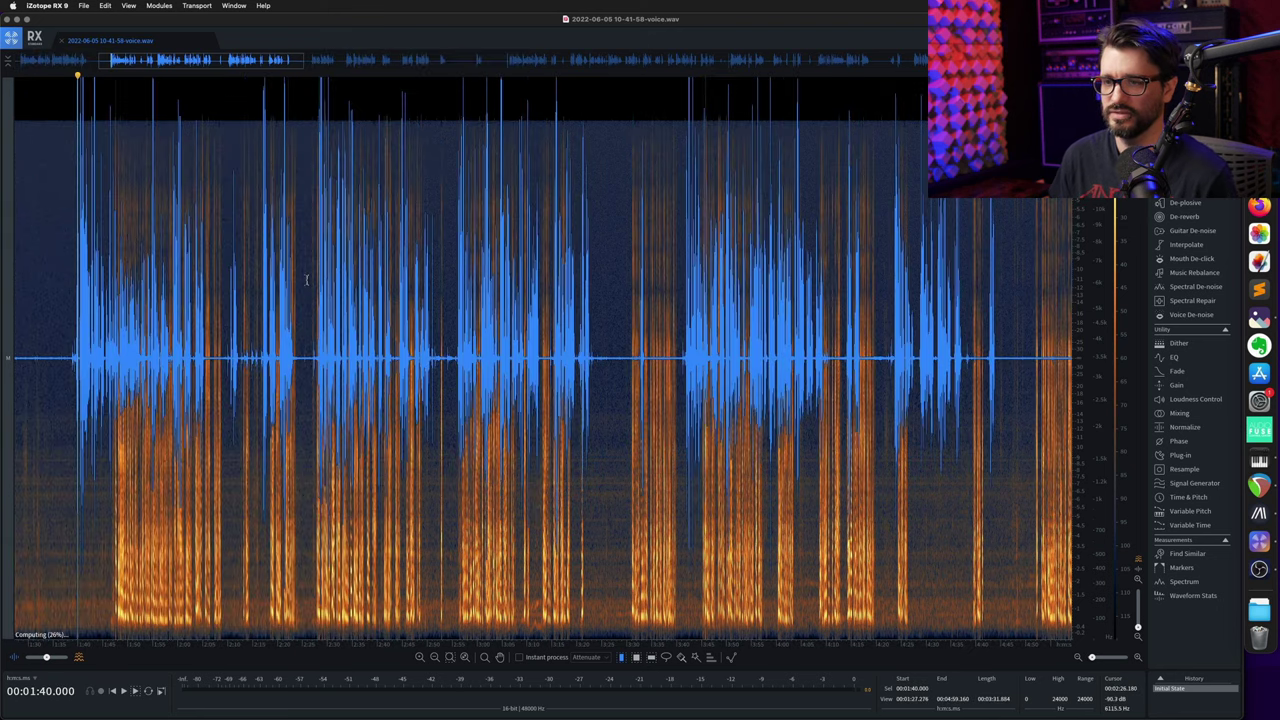
{"action": "scroll", "coordinate": [184, 291], "scroll_direction": "up", "scroll_amount": 2}
{"action": "scroll", "coordinate": [184, 291], "scroll_direction": "up", "scroll_amount": 8}
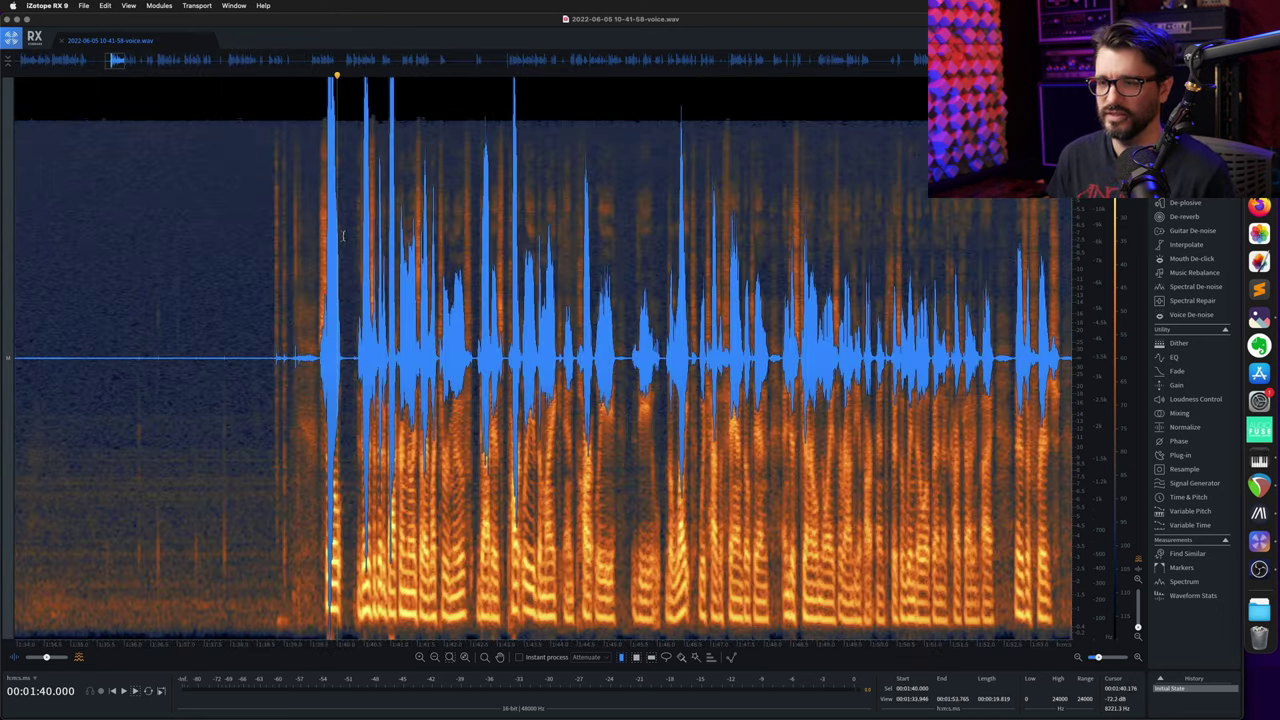
{"action": "left_click", "coordinate": [249, 205]}
{"action": "key", "text": "space"}
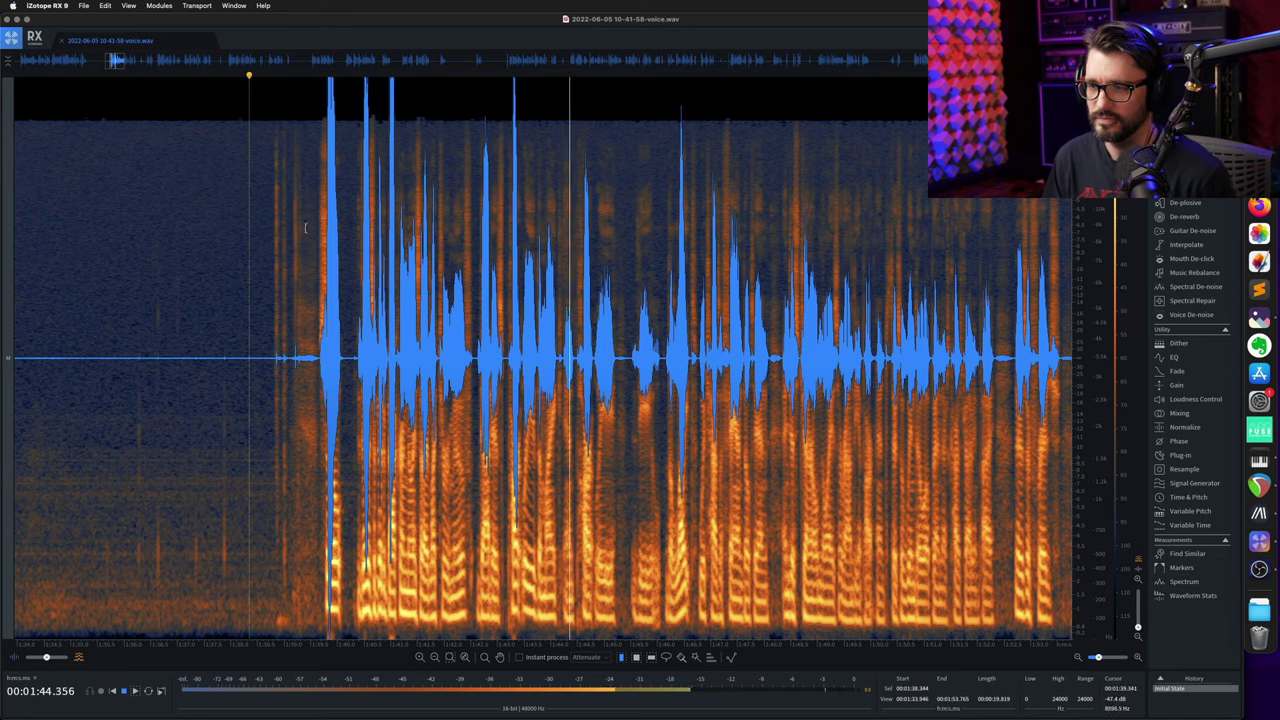
{"action": "key", "text": "space"}
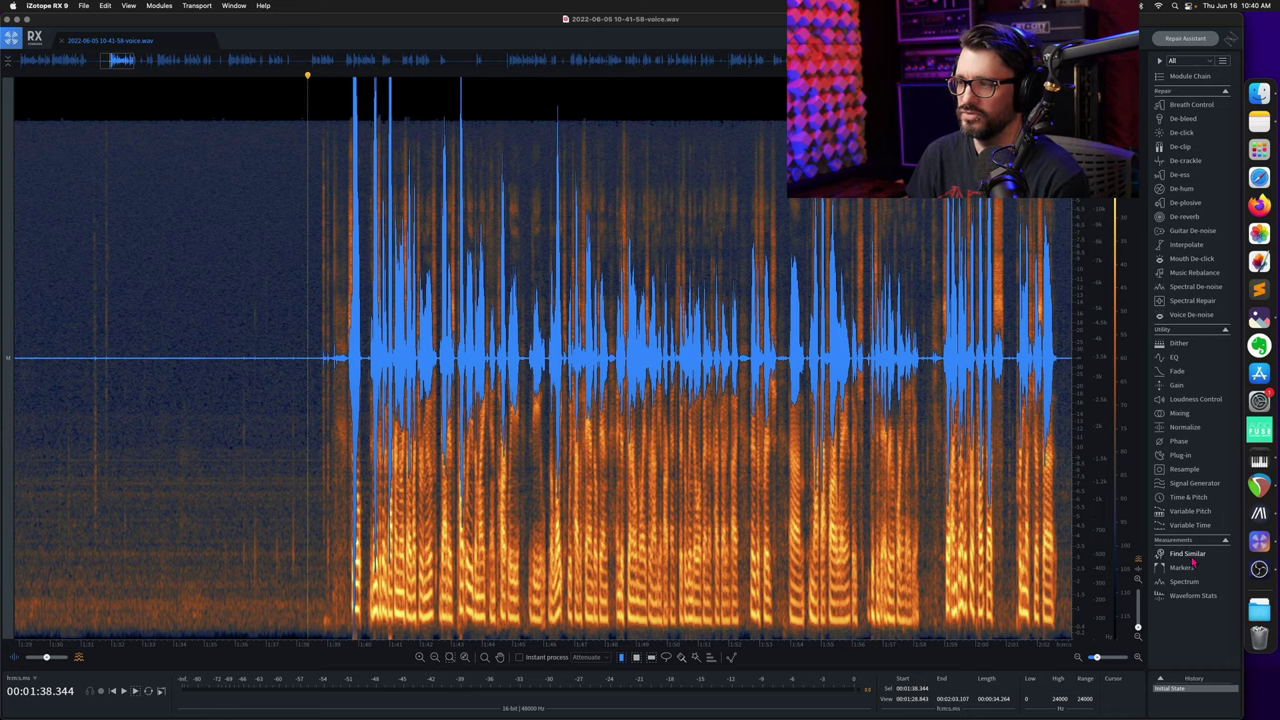
View a longer stretch of the recording as spectrogram only and return to the blended waveform and spectrogram display
{"action": "scroll", "coordinate": [643, 325], "scroll_direction": "down", "scroll_amount": 5}
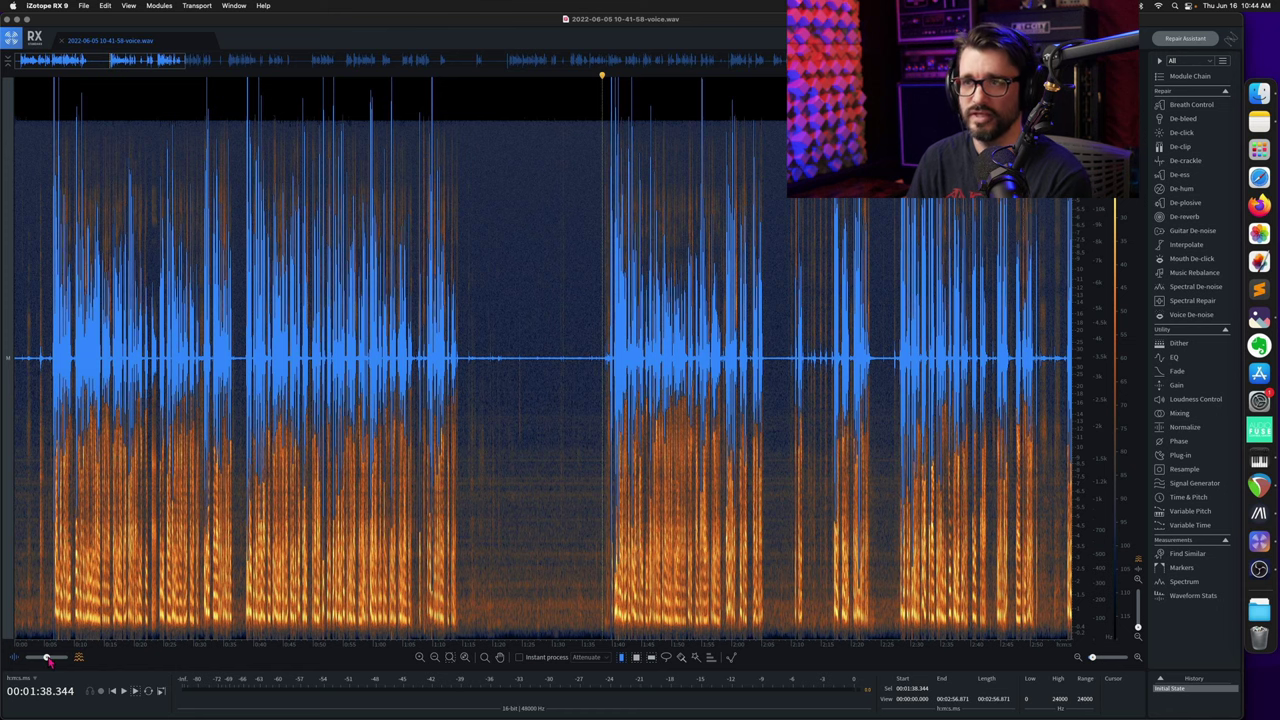
{"action": "mouse_move", "coordinate": [48, 658]}
{"action": "left_mouse_down"}
{"action": "mouse_move", "coordinate": [25, 658]}
{"action": "mouse_move", "coordinate": [68, 658]}
{"action": "left_mouse_up"}
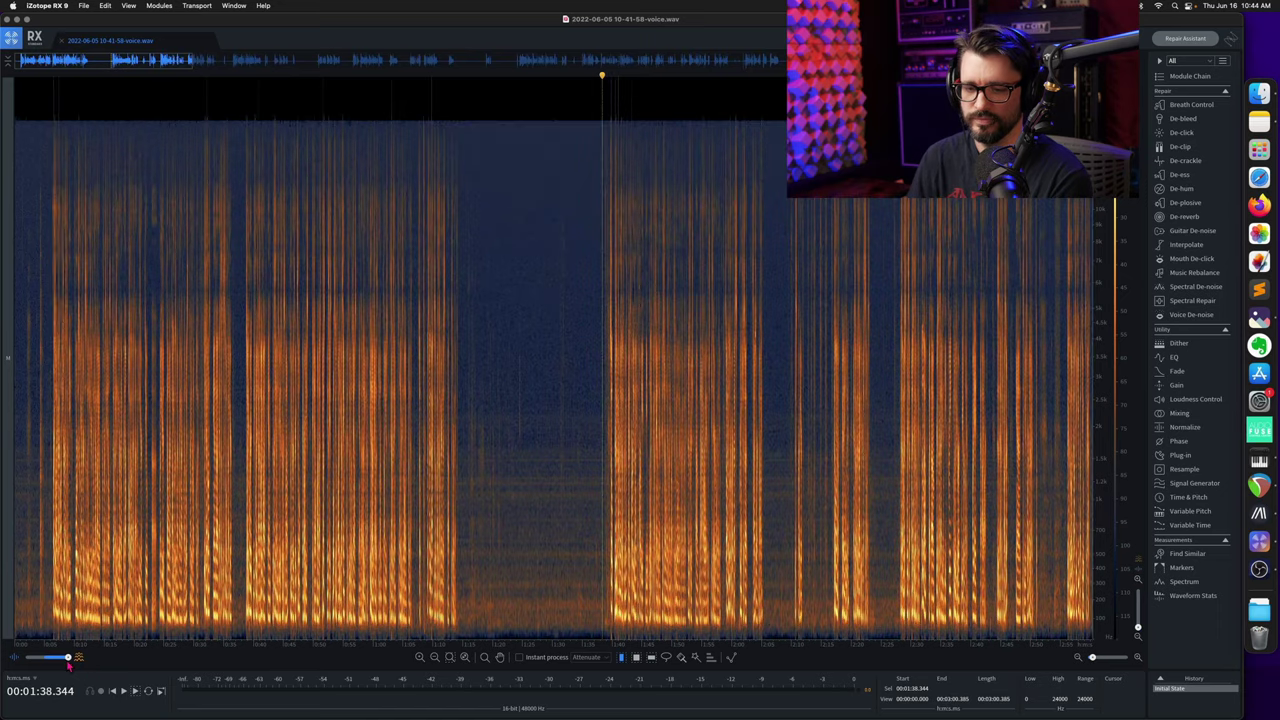
{"action": "left_click_drag", "start_coordinate": [68, 658], "coordinate": [46, 658]}
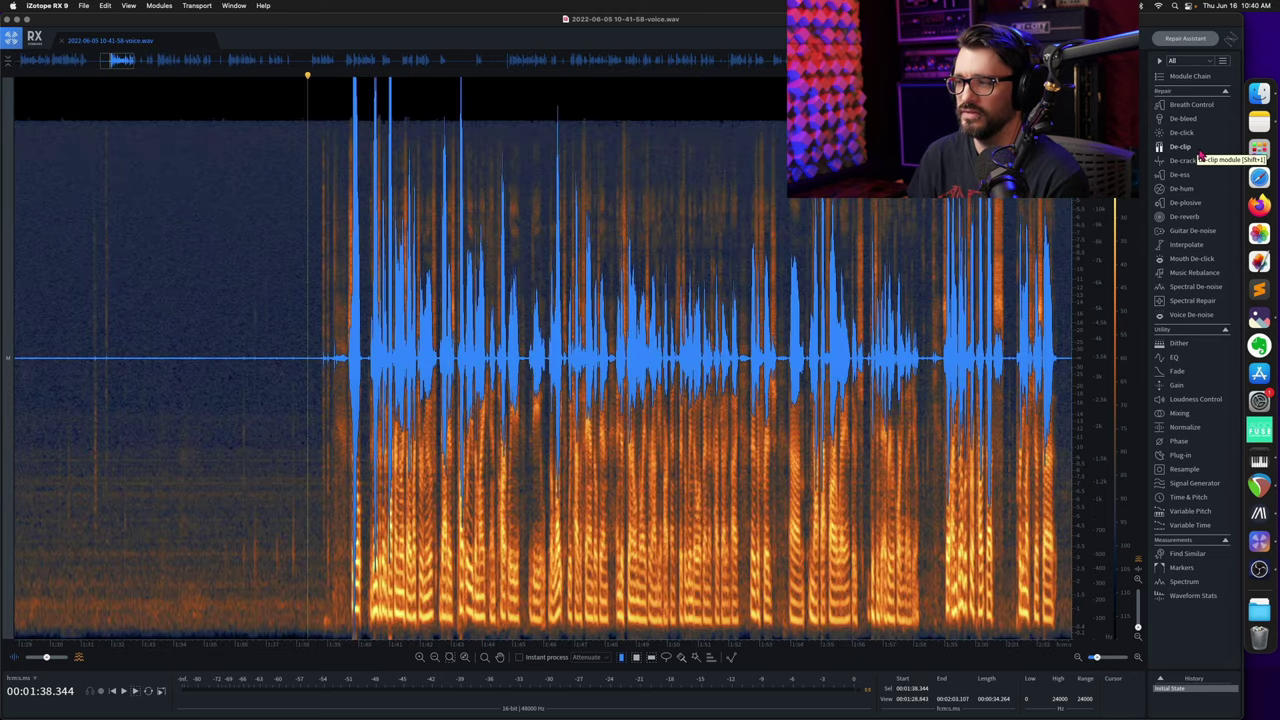
Open the De-clip module and set both linked thresholds to -5.2 dB and the makeup gain to -3.6 dB
{"action": "left_click", "coordinate": [1200, 151]}
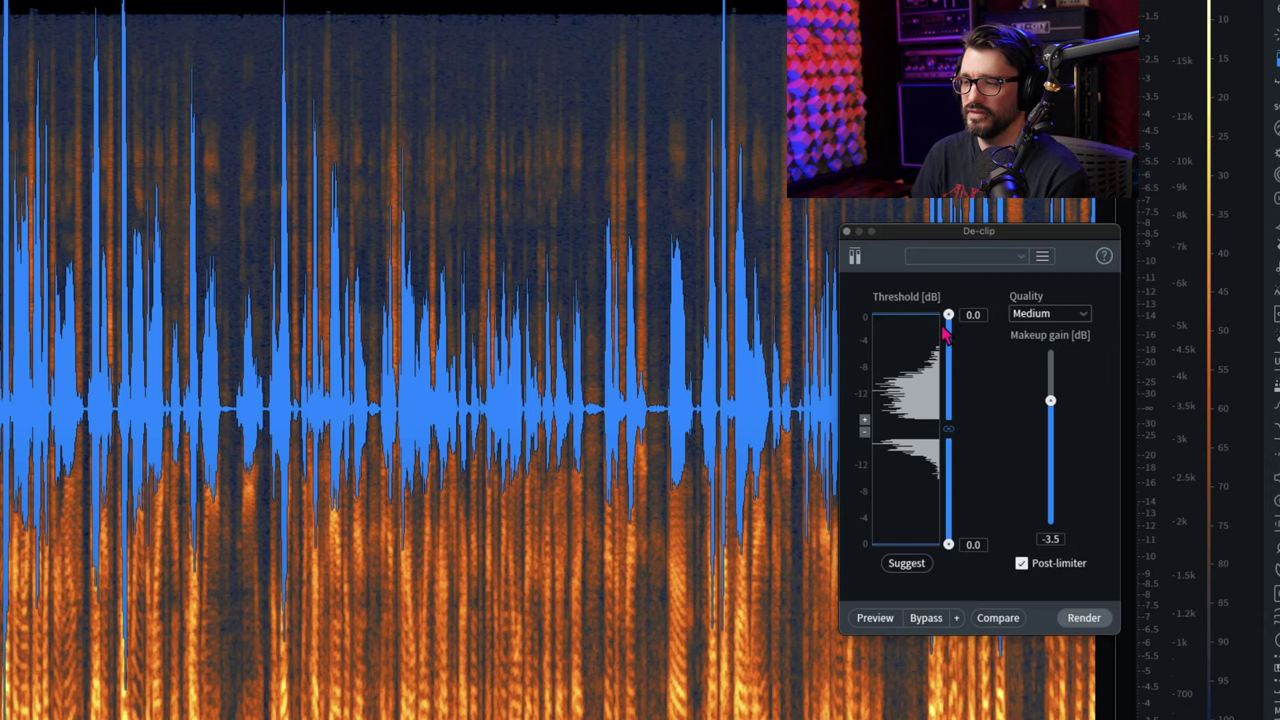
{"action": "left_click_drag", "start_coordinate": [947, 317], "coordinate": [948, 366]}
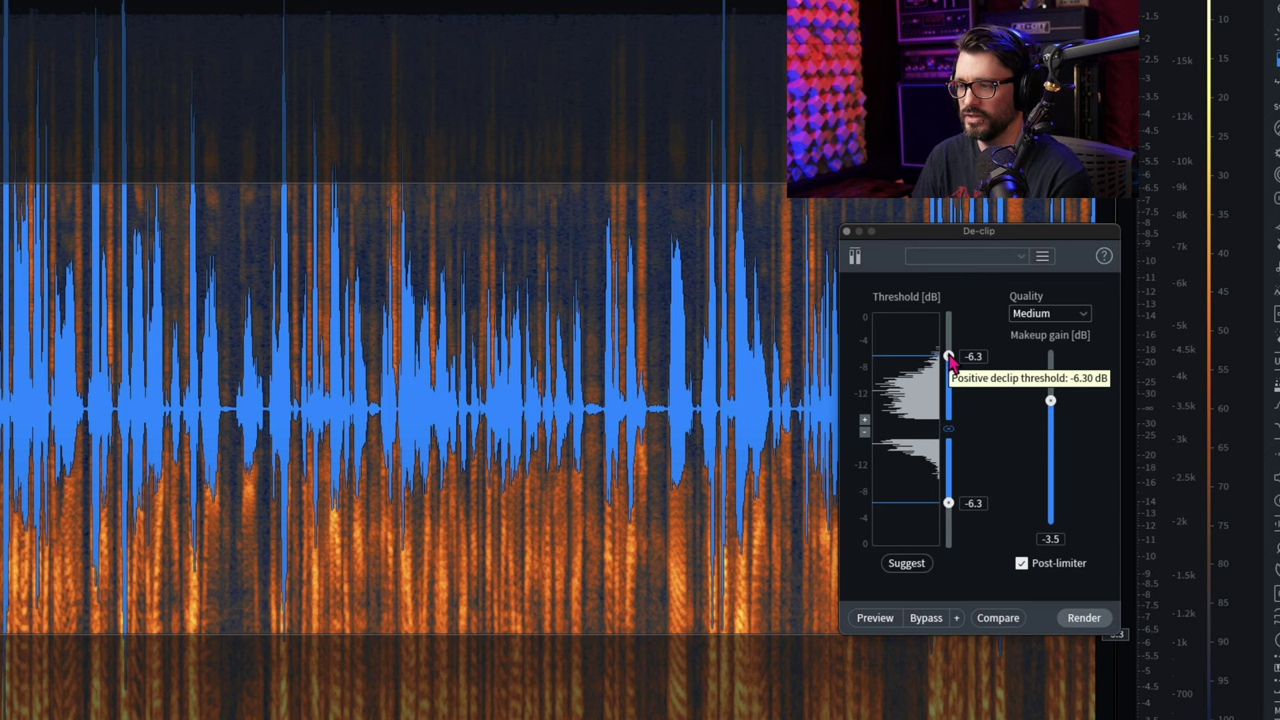
{"action": "left_click_drag", "start_coordinate": [950, 358], "coordinate": [950, 349]}
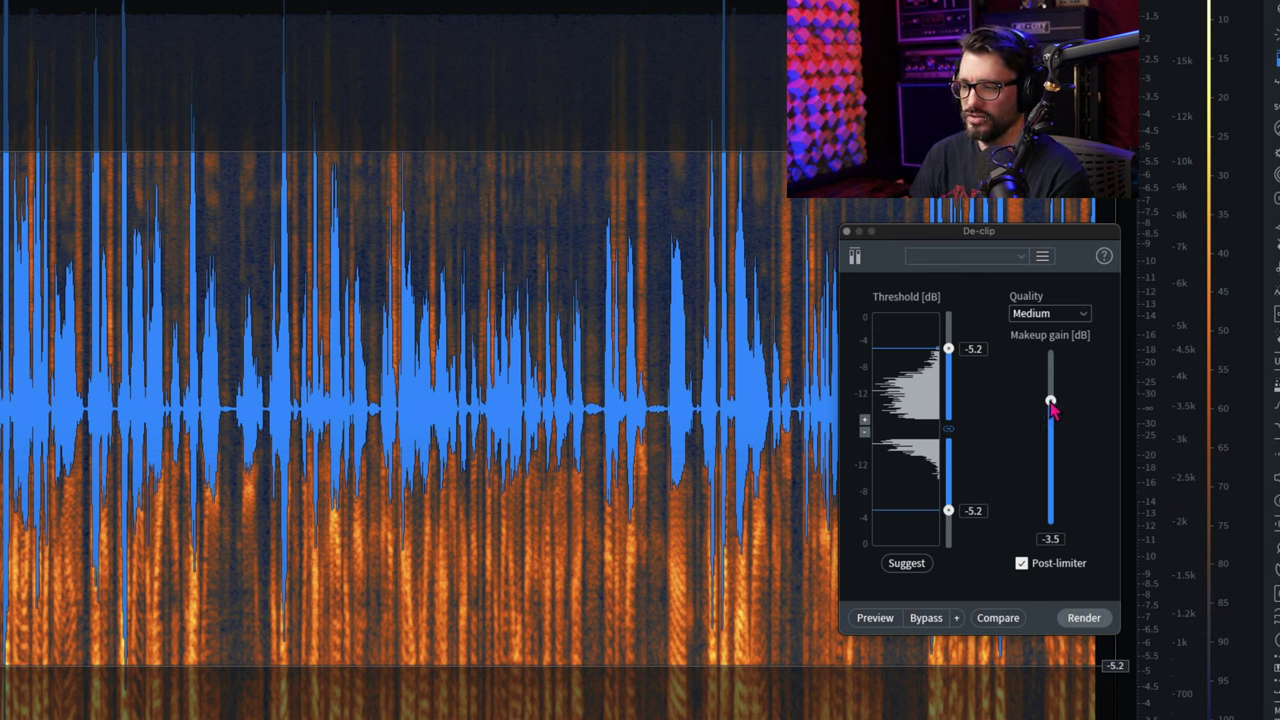
{"action": "mouse_move", "coordinate": [1050, 405]}
{"action": "left_mouse_down"}
{"action": "mouse_move", "coordinate": [1052, 356]}
{"action": "mouse_move", "coordinate": [1063, 427]}
{"action": "mouse_move", "coordinate": [1063, 403]}
{"action": "left_mouse_up"}
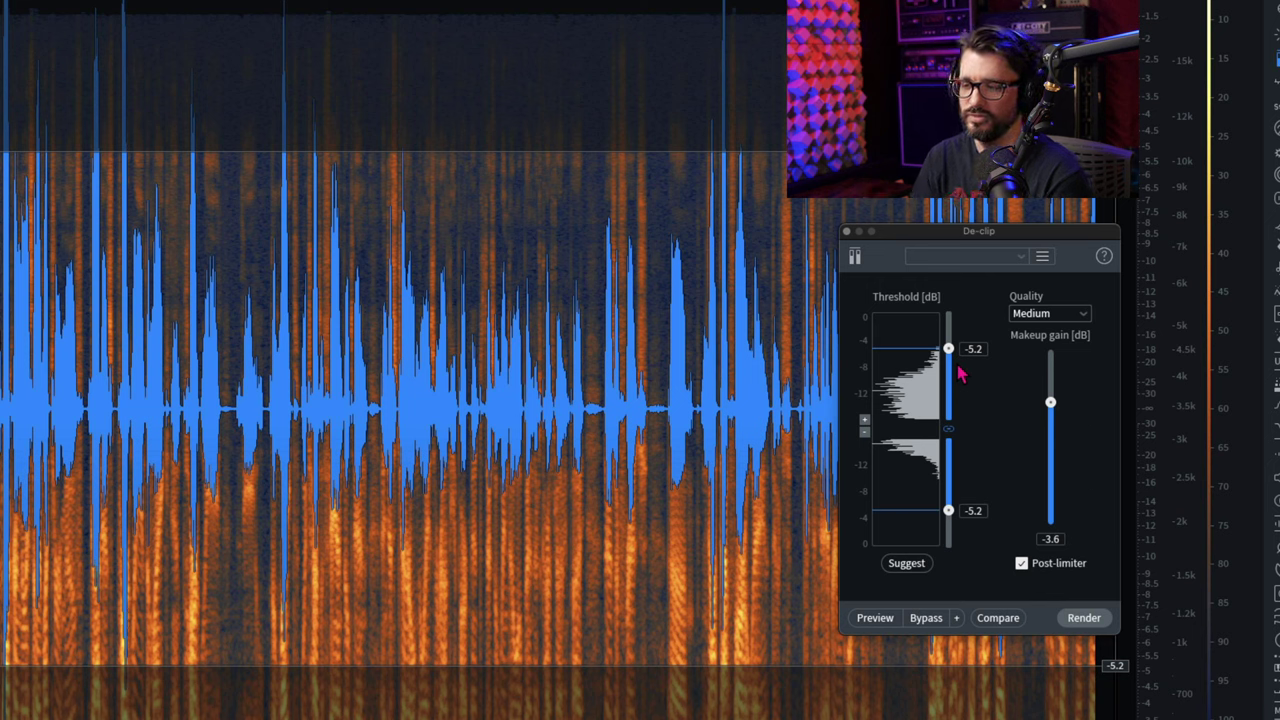
Adjust the level range of the De-clip histogram to inspect the peaks against the threshold lines
{"action": "left_click", "coordinate": [866, 420]}
{"action": "left_click", "coordinate": [866, 431]}
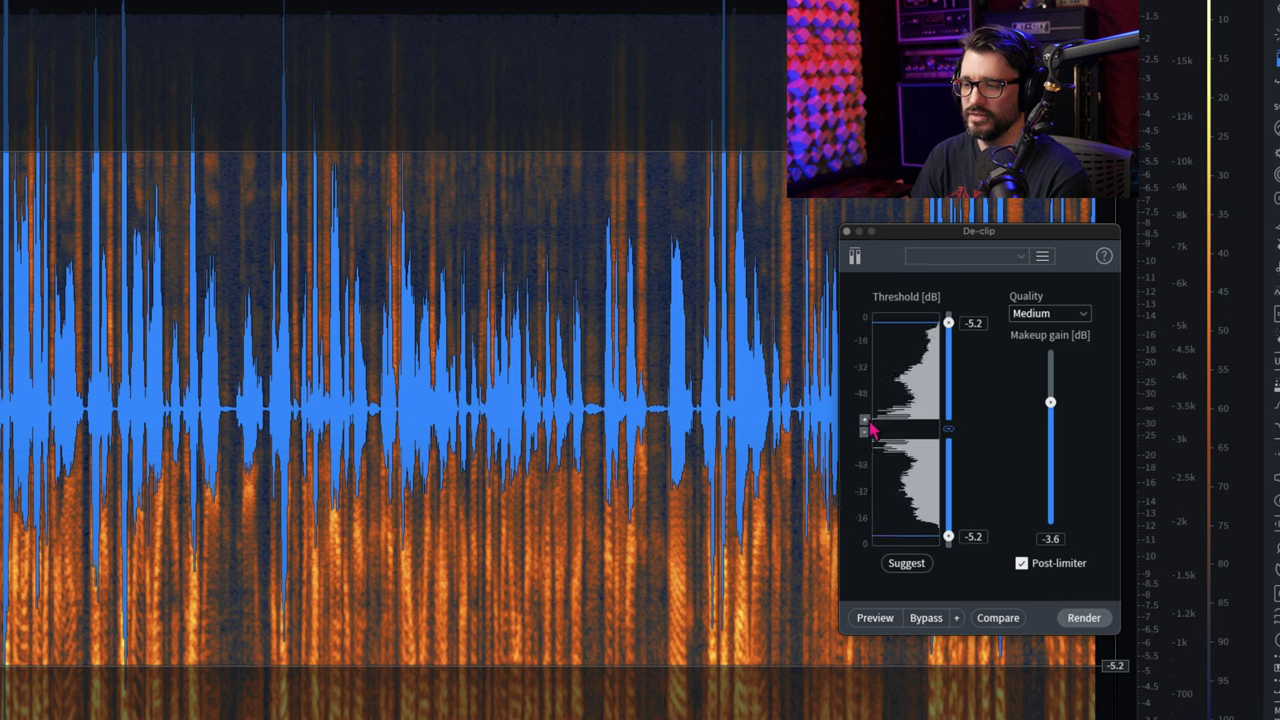
{"action": "left_click", "coordinate": [867, 432]}
{"action": "left_click", "coordinate": [867, 421]}
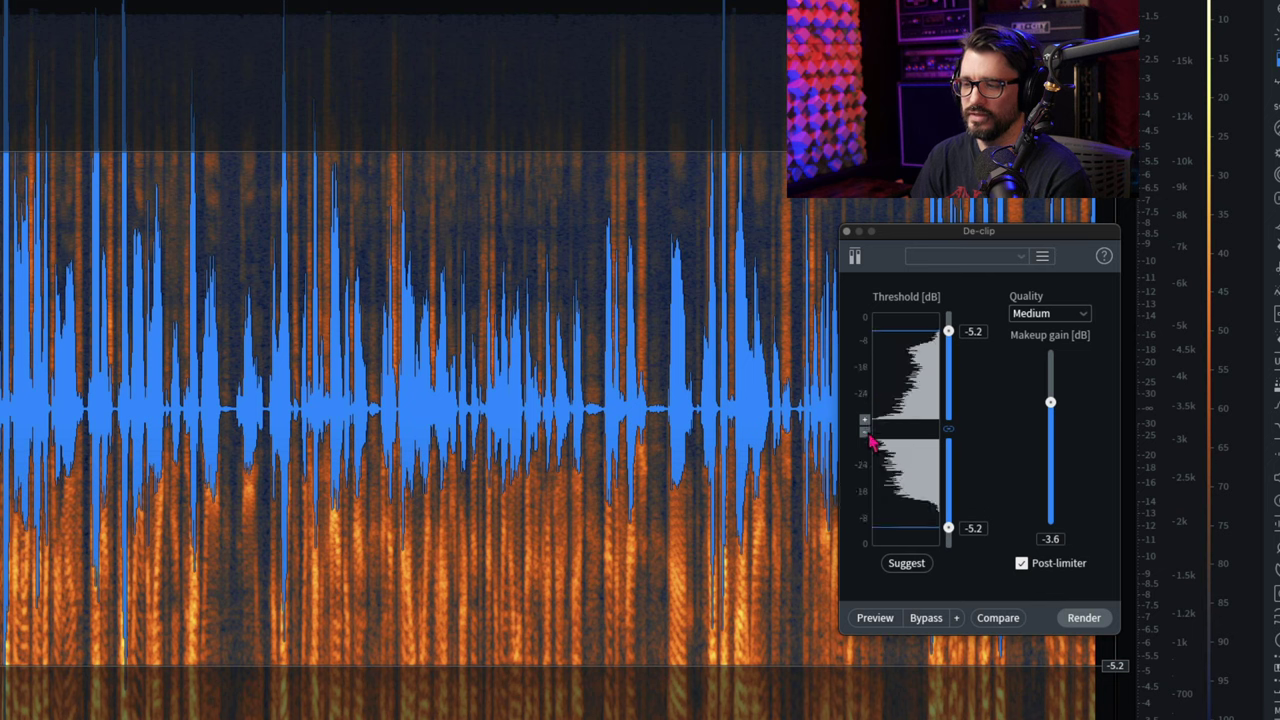
{"action": "left_click", "coordinate": [867, 423]}
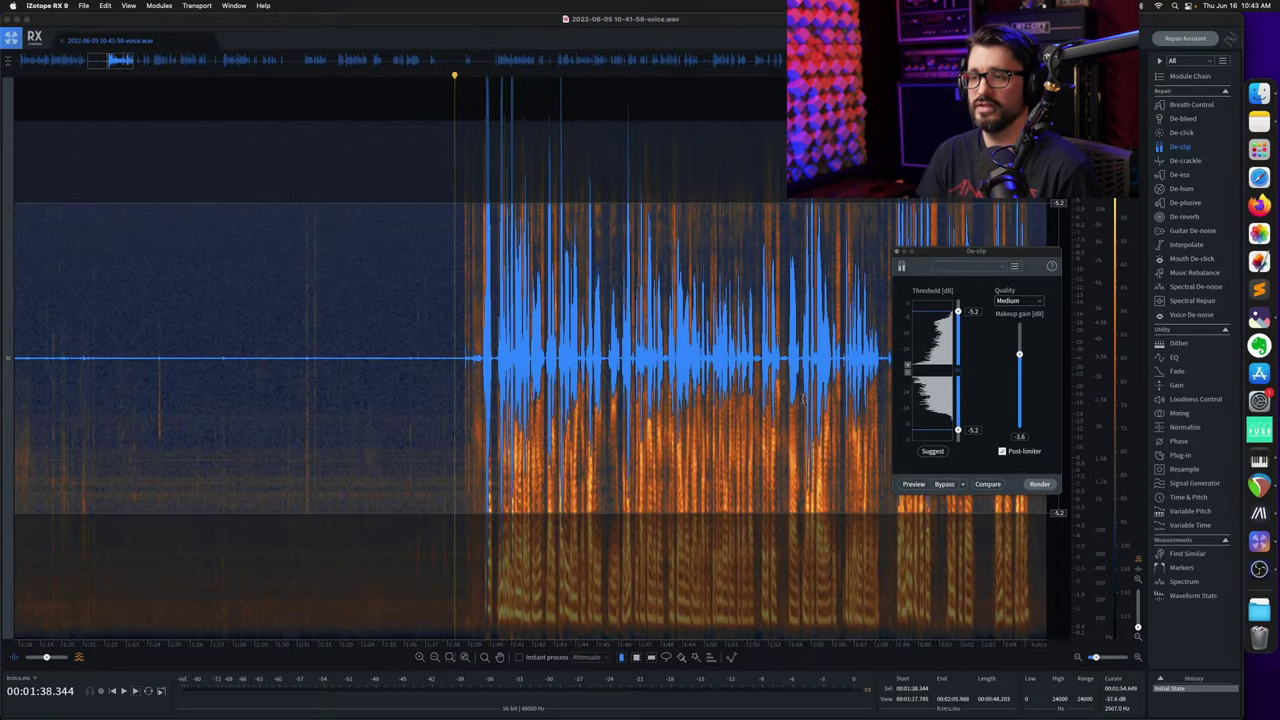
Select the entire voice recording, render De-clip on it, clear the selection and close the module
{"action": "key", "text": "super+minus"}
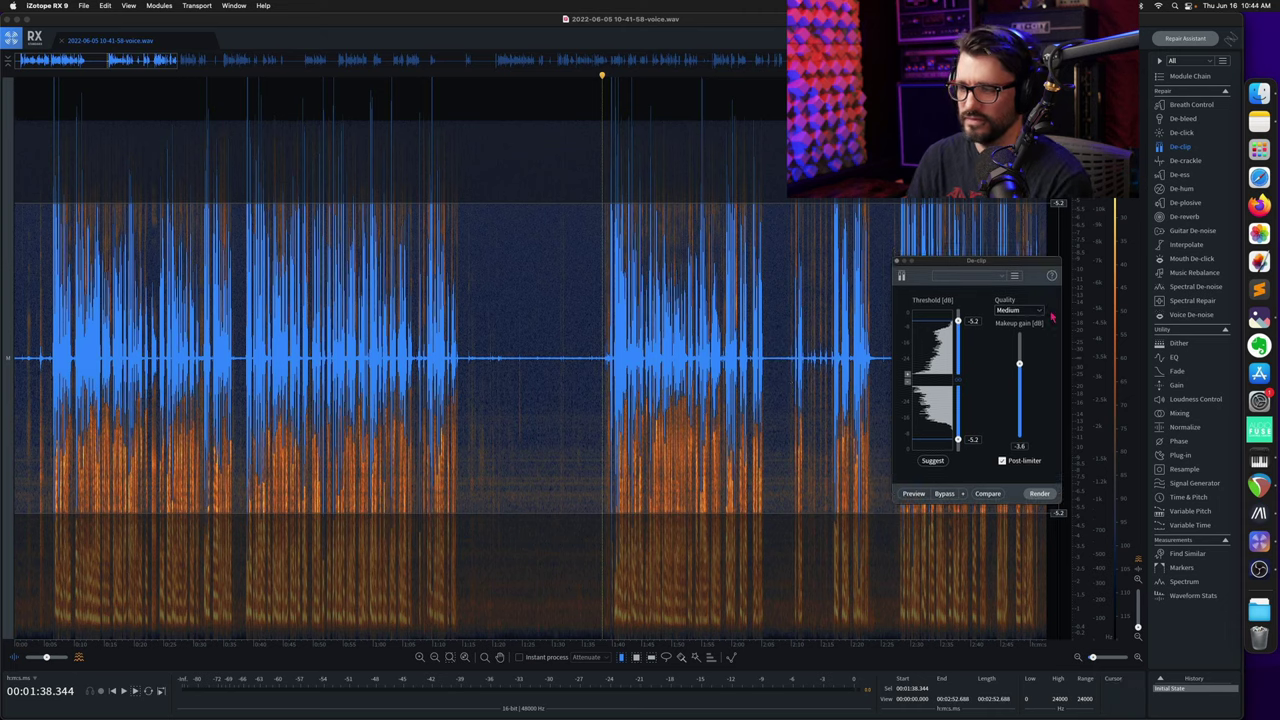
{"action": "left_click", "coordinate": [576, 416]}
{"action": "key", "text": "super+a"}
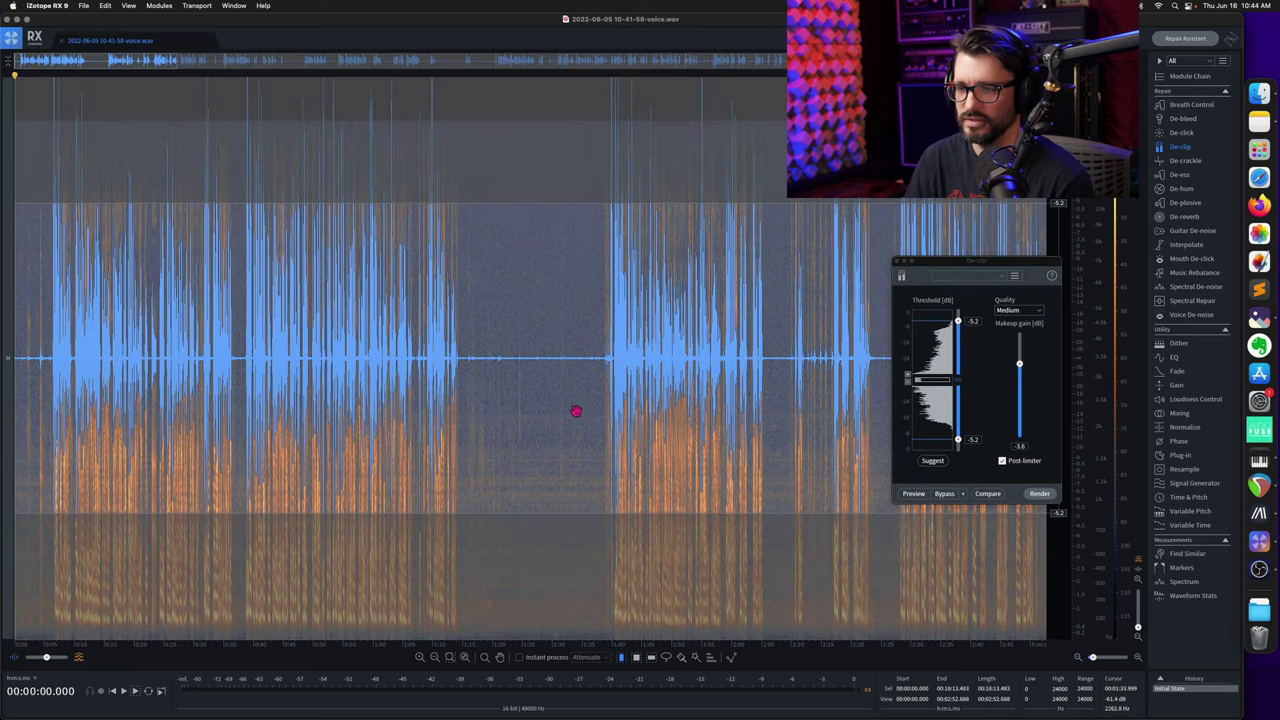
{"action": "left_click", "coordinate": [1040, 496]}
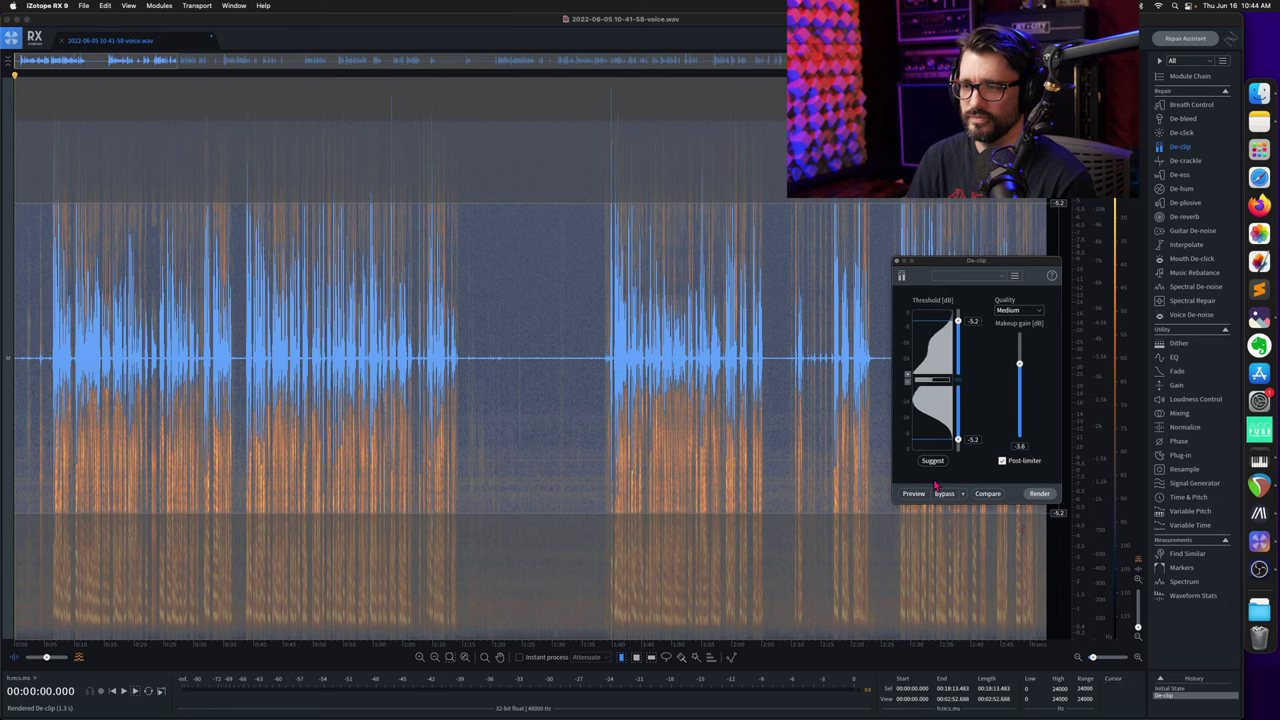
{"action": "left_click", "coordinate": [610, 390]}
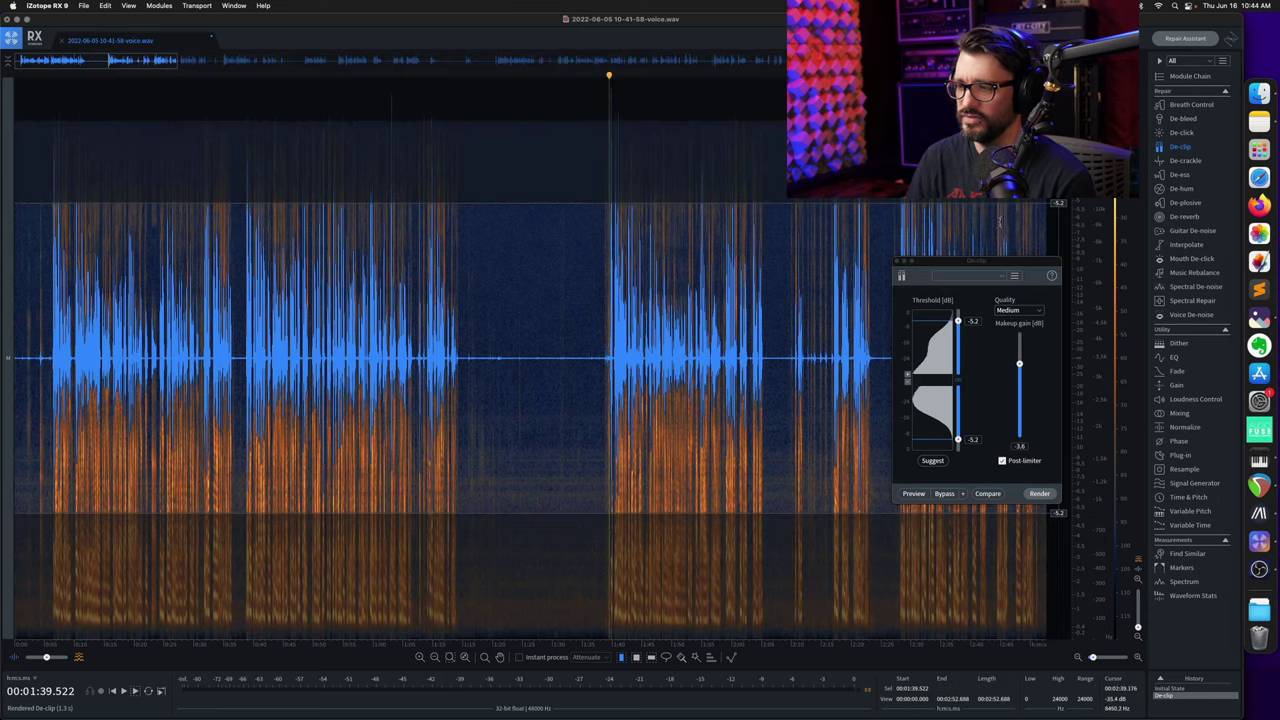
{"action": "left_click", "coordinate": [899, 262]}
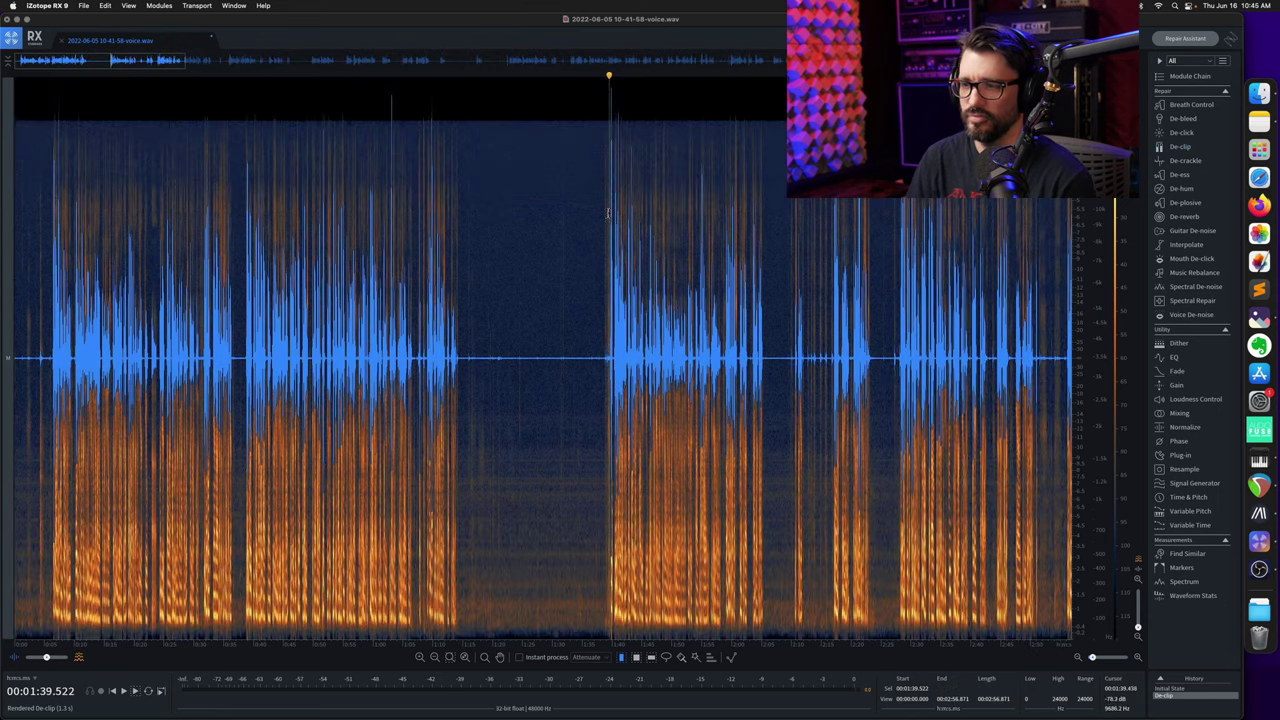
Examine the de-clipped waveform's peaks around 1:41 and near the beginning of the recording
{"action": "scroll", "coordinate": [608, 212], "scroll_direction": "up", "scroll_amount": 5}
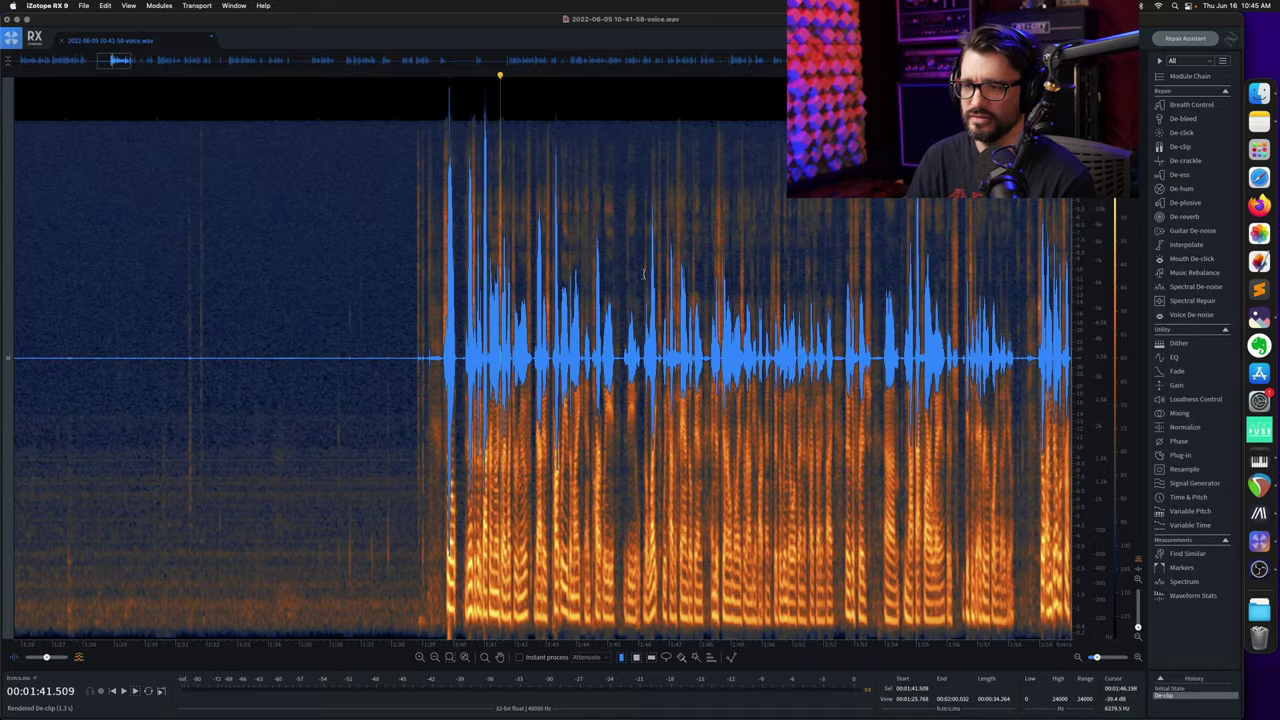
{"action": "scroll", "coordinate": [643, 273], "scroll_direction": "down", "scroll_amount": 6}
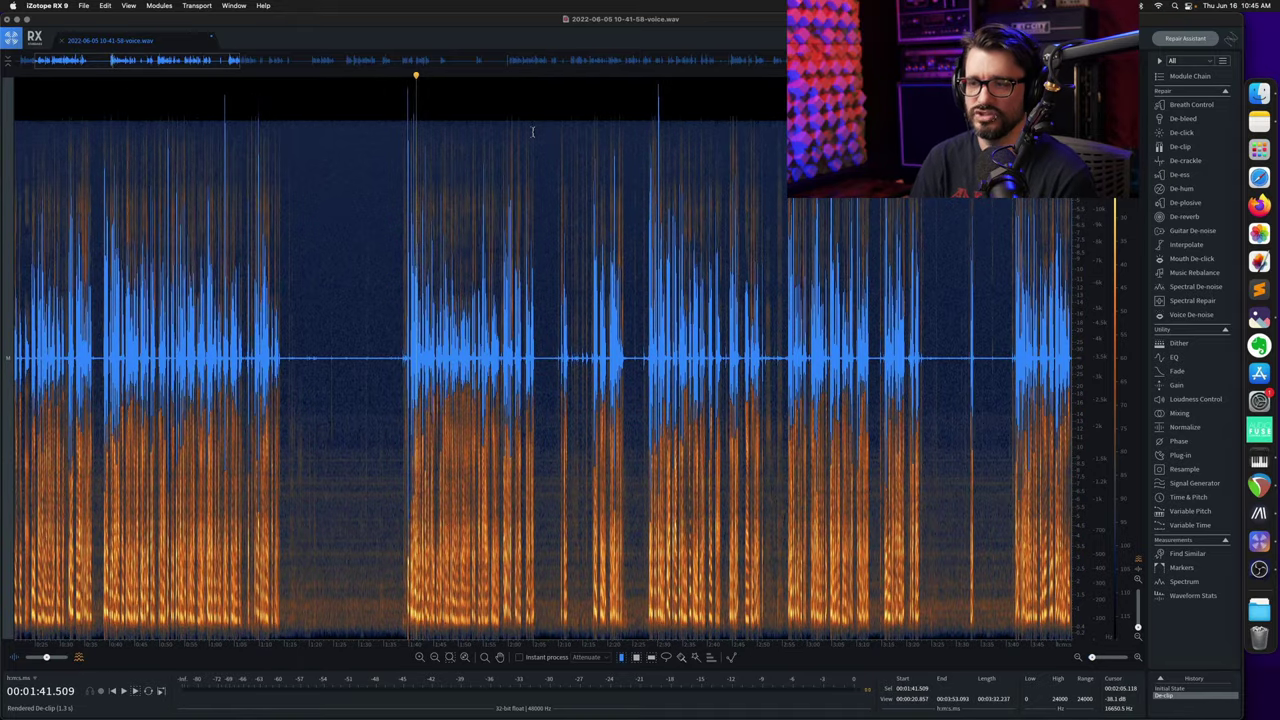
{"action": "left_click", "coordinate": [35, 60]}
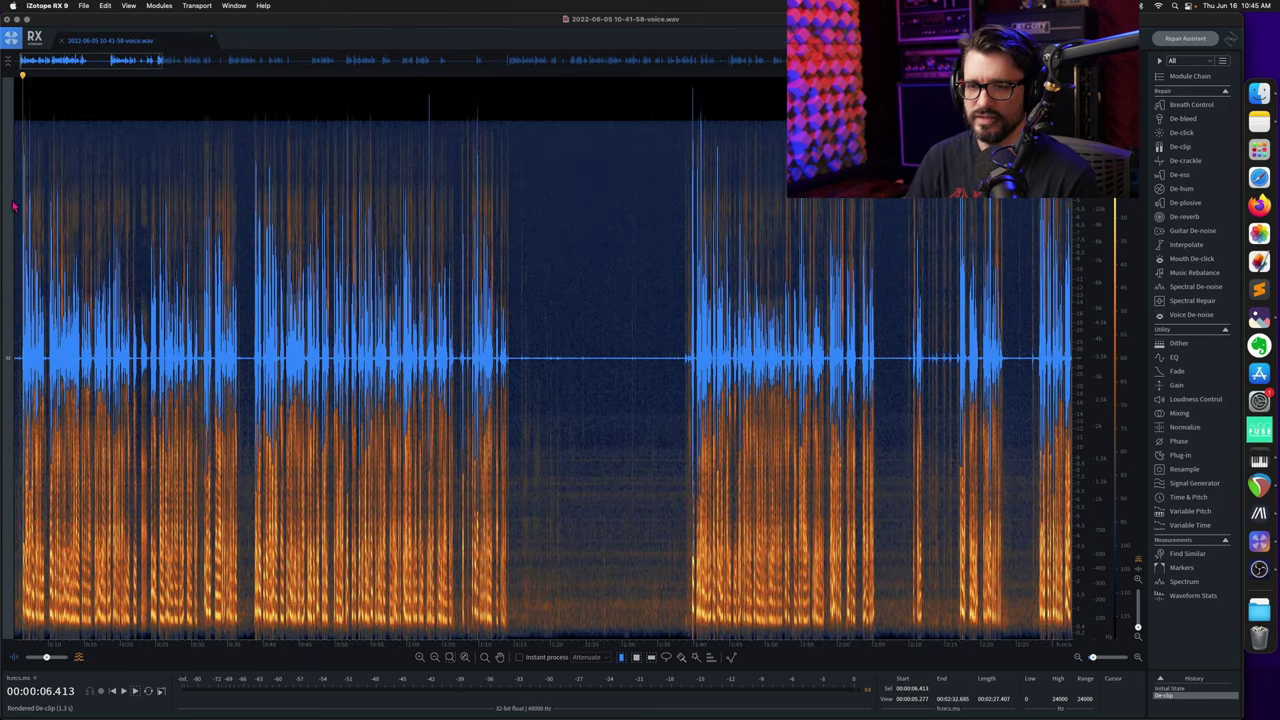
{"action": "scroll", "coordinate": [26, 206], "scroll_direction": "up", "scroll_amount": 5}
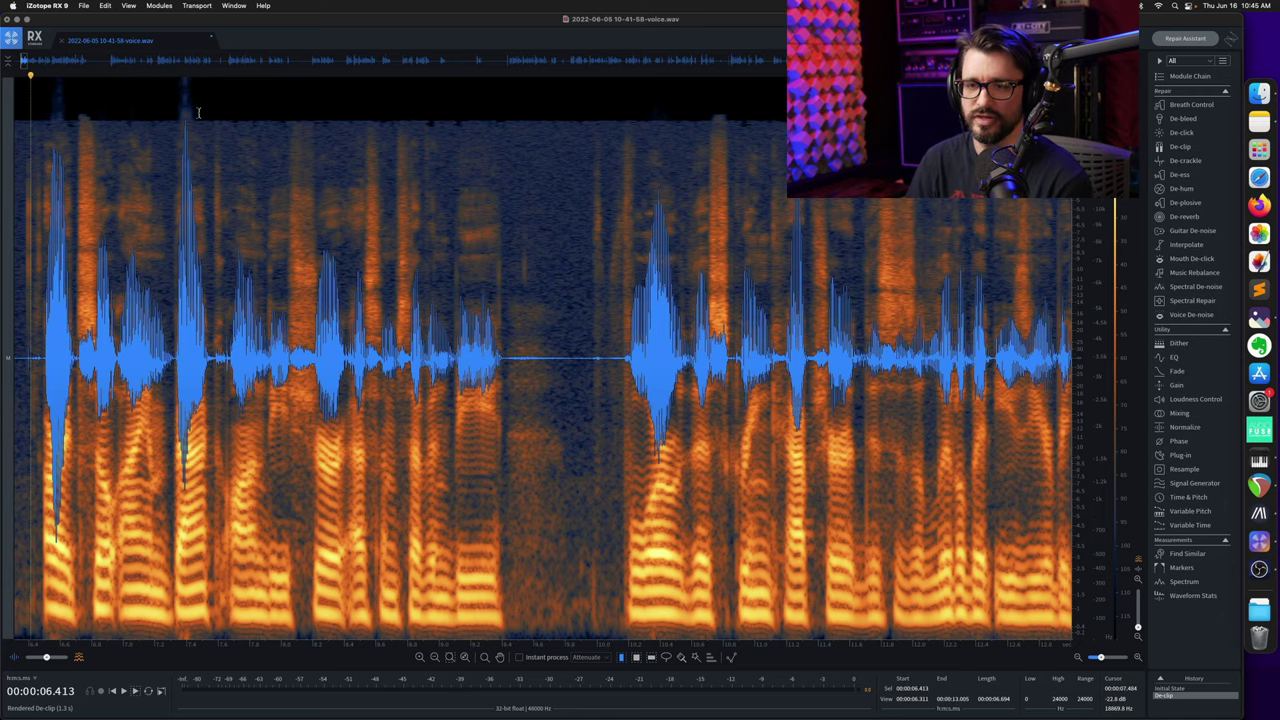
{"action": "scroll", "coordinate": [182, 122], "scroll_direction": "down", "scroll_amount": 3}
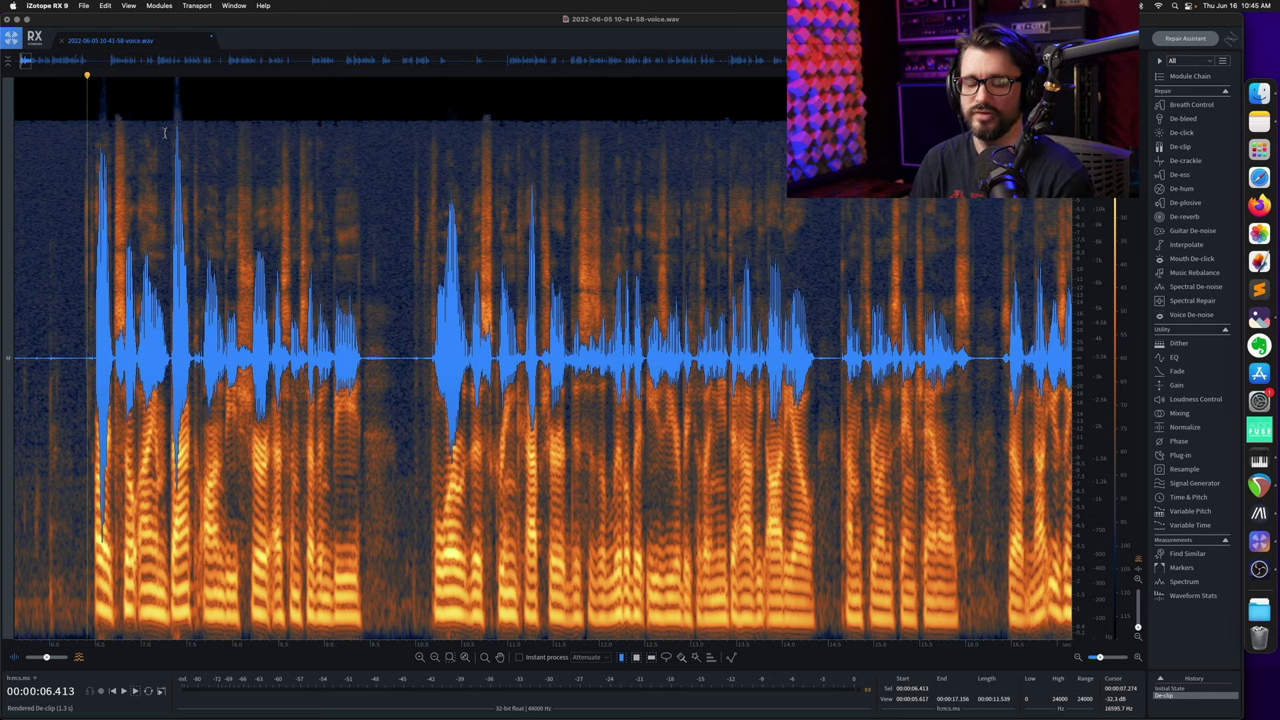